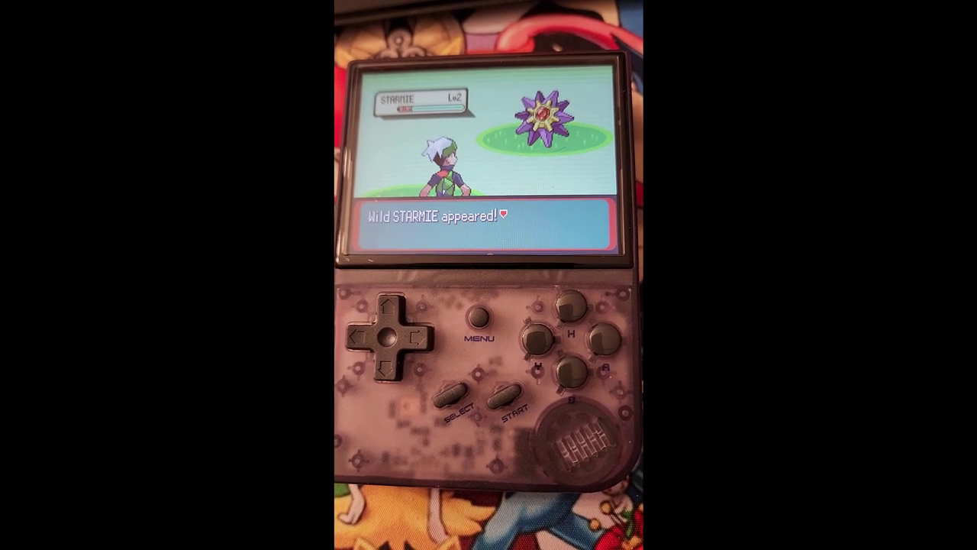
Step: Advance the wild STARMIE battle intro, glance at the party, then select RUN
key("a")
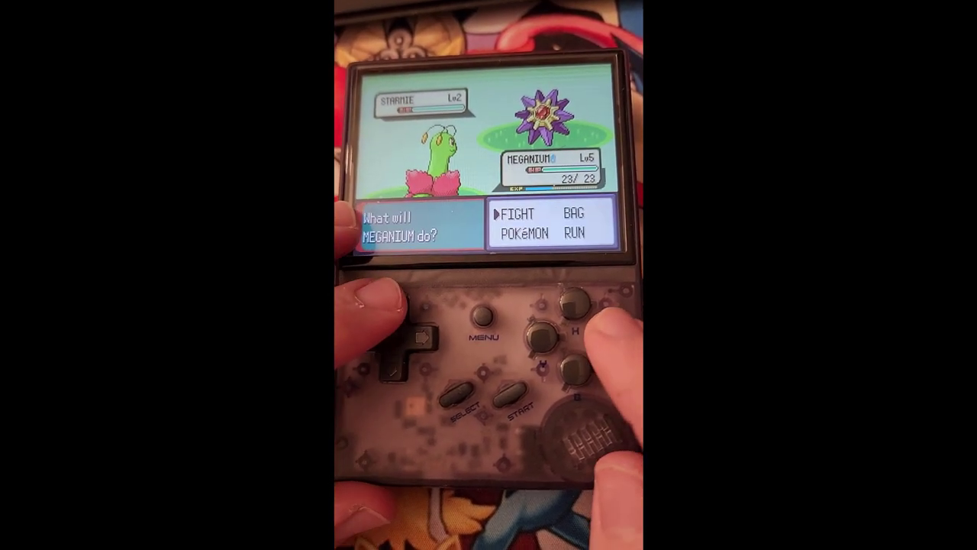
key("Down")
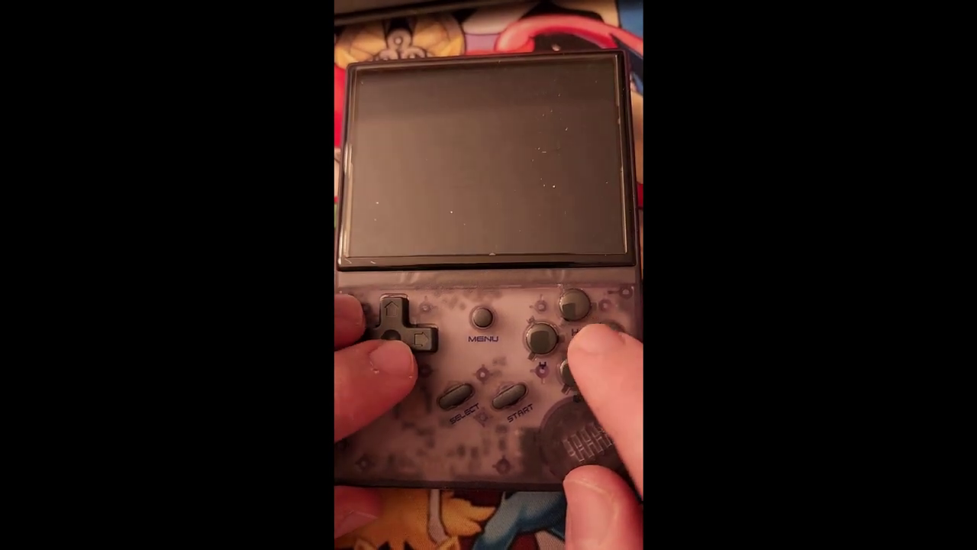
key("b")
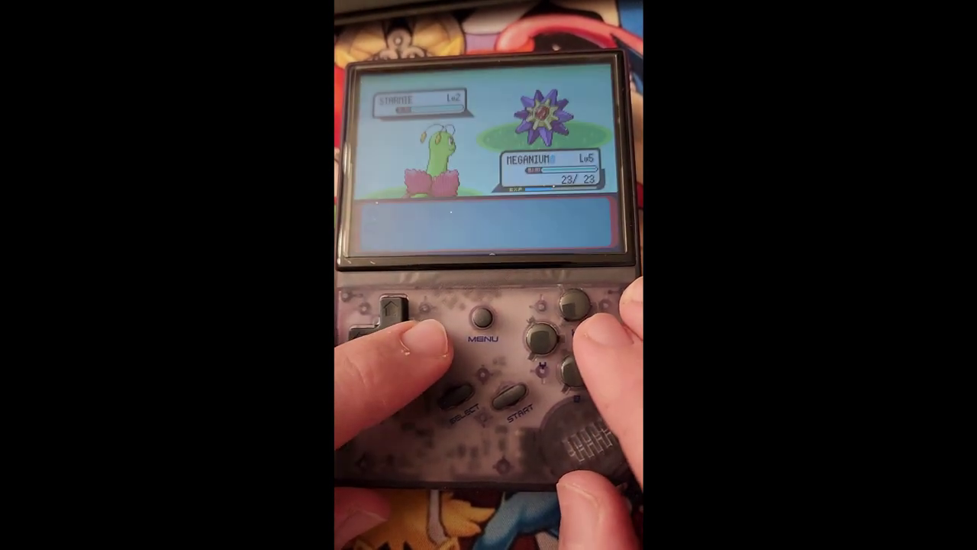
key("Right")
Step: Confirm fleeing from STARMIE so the game reports a safe getaway
key("a")
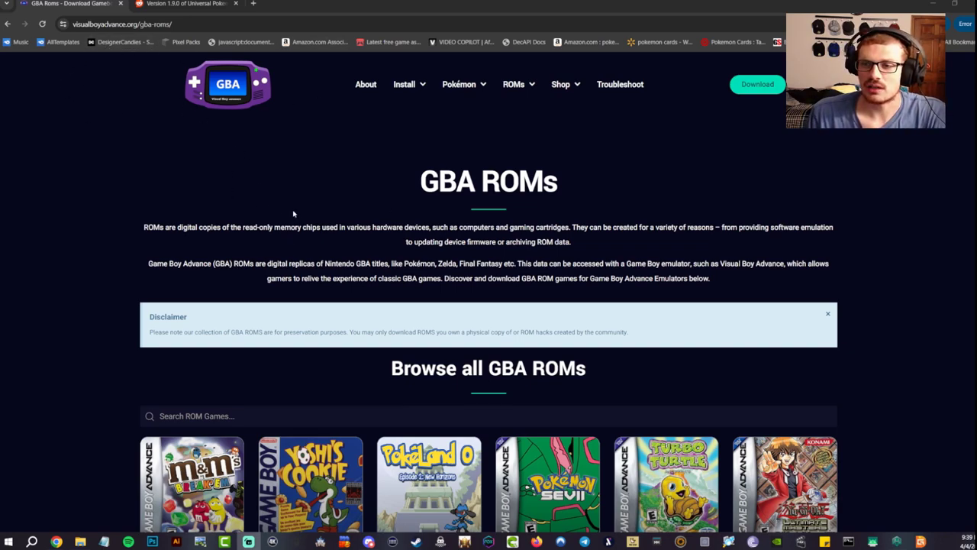
Step: Scroll the GBA ROM grid and open the Pokemon Ruby Destiny Life of Guardians page
scroll(313, 216, "down", 3)
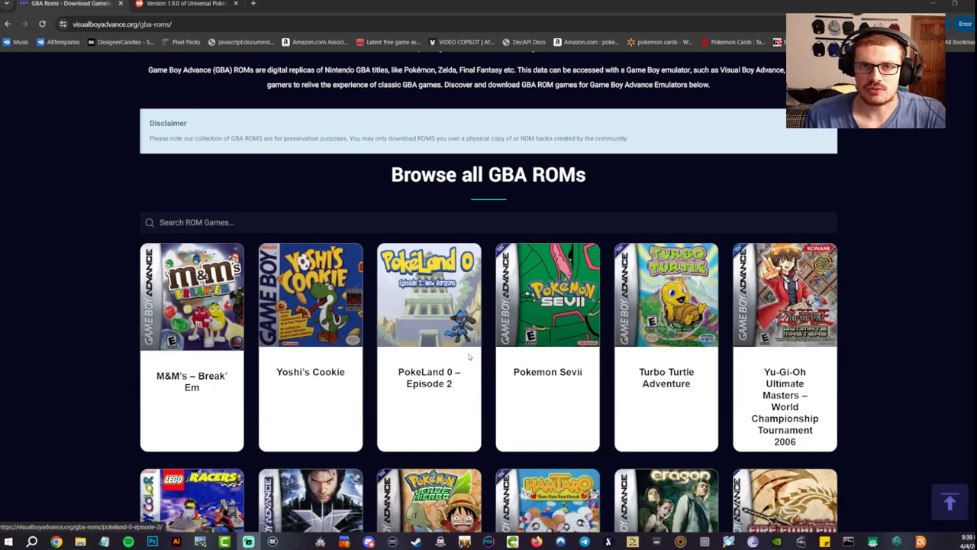
scroll(465, 356, "down", 9)
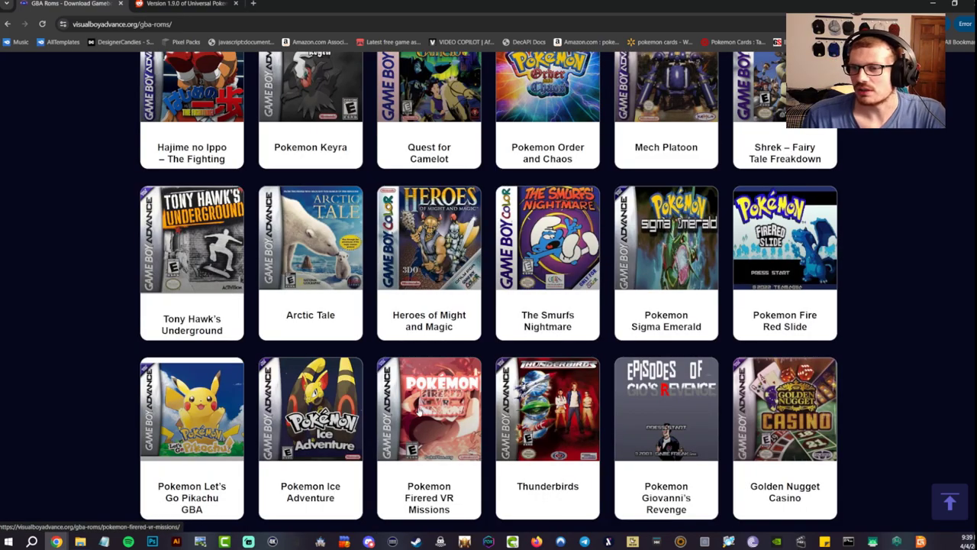
scroll(421, 412, "down", 3)
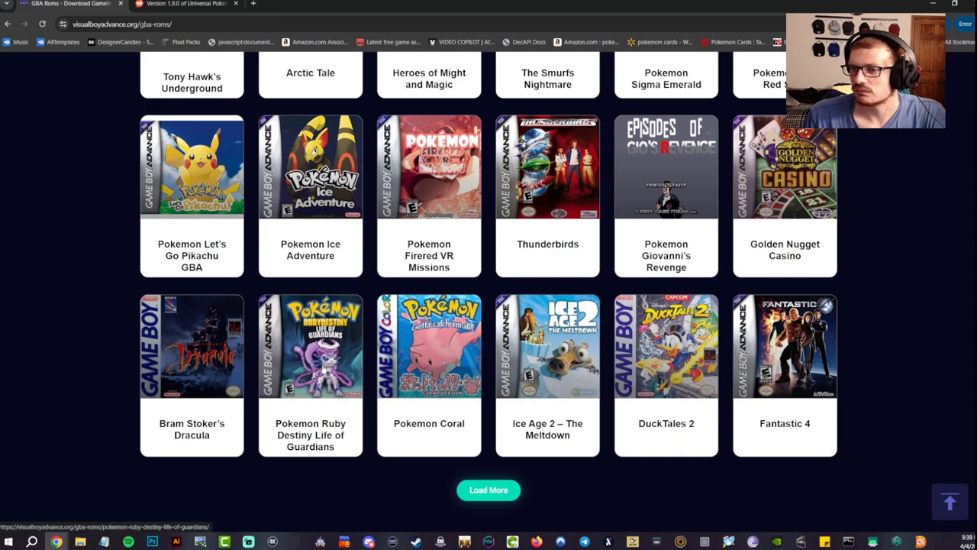
left_click(323, 366)
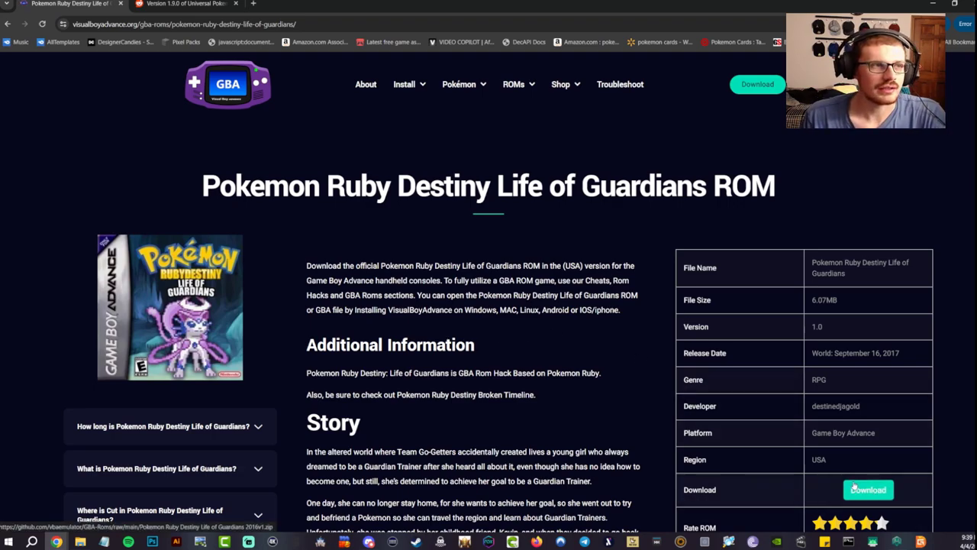
Step: Download the Ruby Destiny ROM, close its archive, and switch to the folder holding the Emerald ROM
left_click(852, 487)
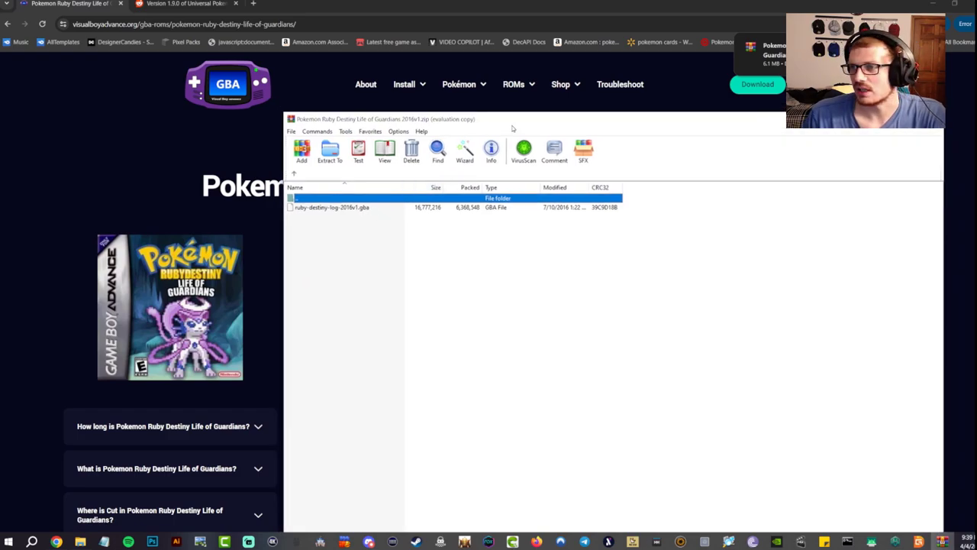
key("Escape")
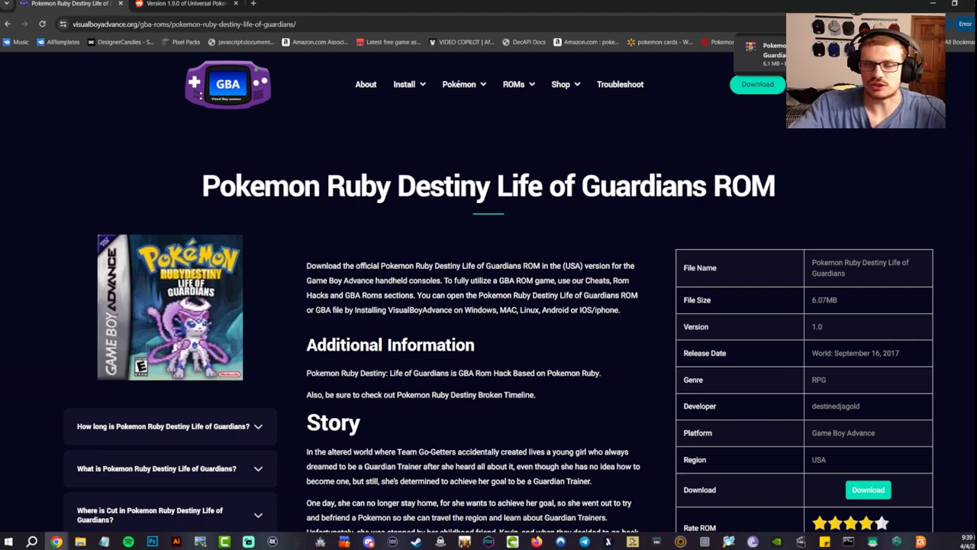
key("alt+Tab")
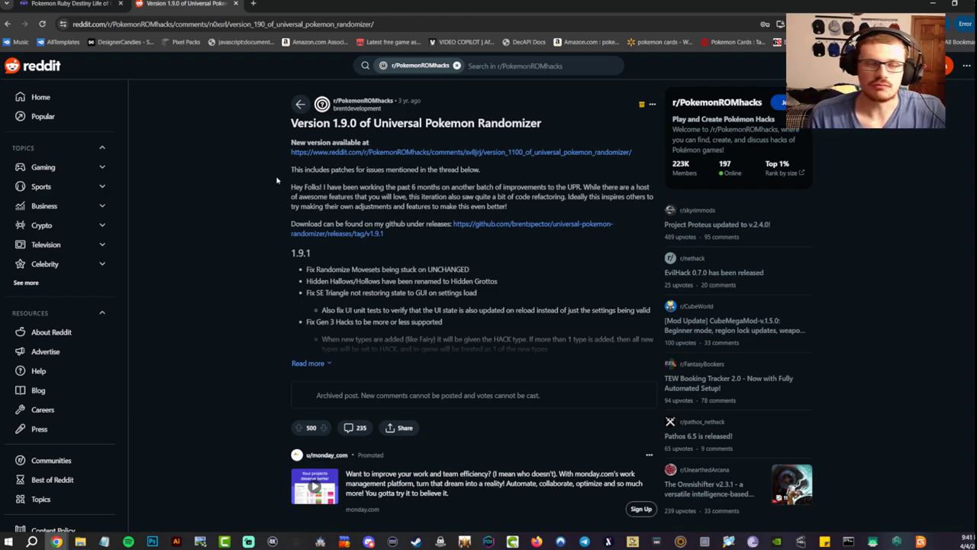
Step: Follow the Version 1.10.0 Reddit post through to the v1.10.3 GitHub release page
left_click(521, 153)
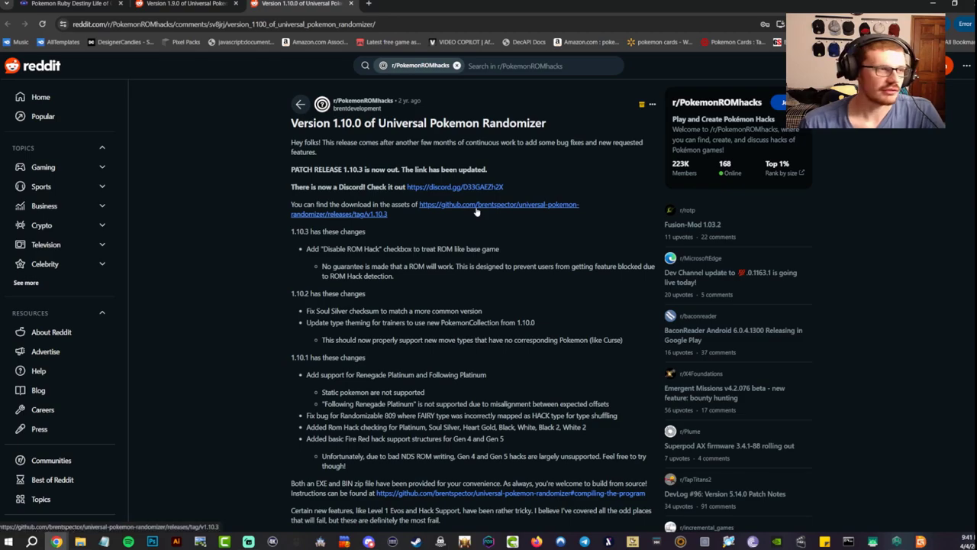
left_click(478, 212)
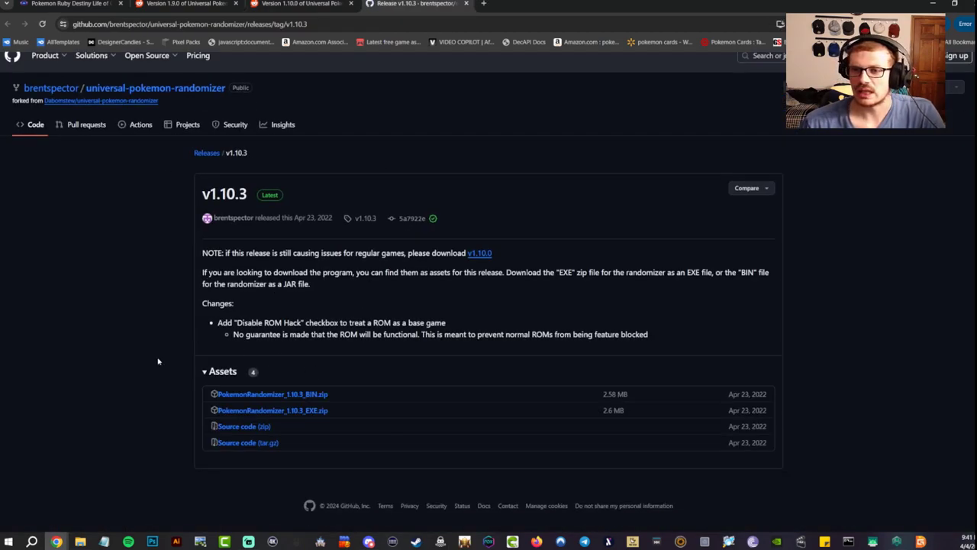
Step: Download PokemonRandomizer_1.10.3_EXE.zip and run randomizer.exe from its PokemonRandomizer_1.10.3 folder in WinRAR
left_click_drag(333, 418, 252, 407)
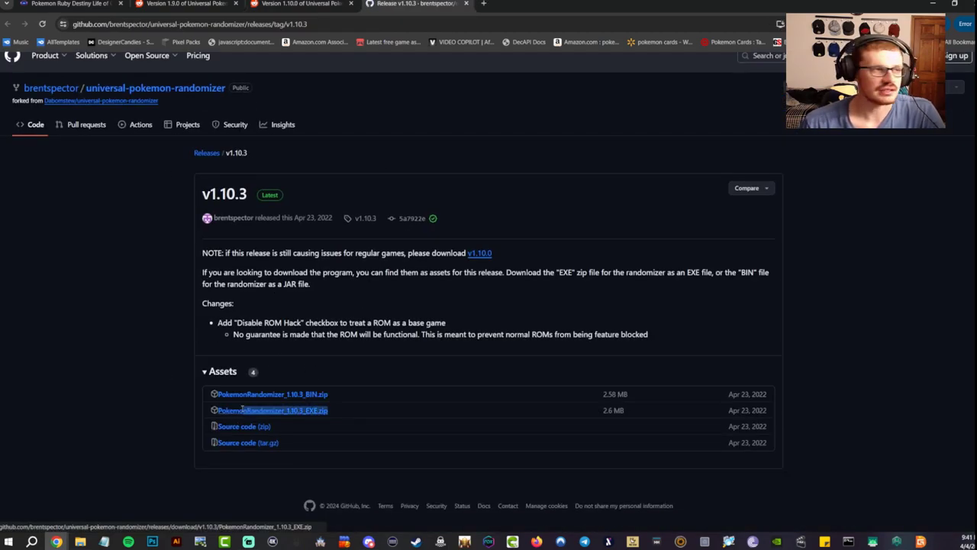
left_click(242, 410)
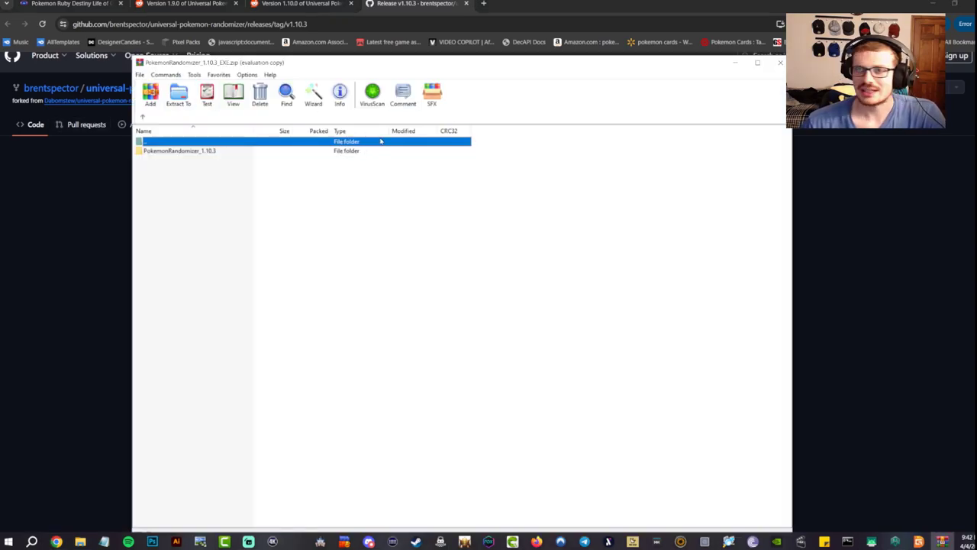
double_click(217, 152)
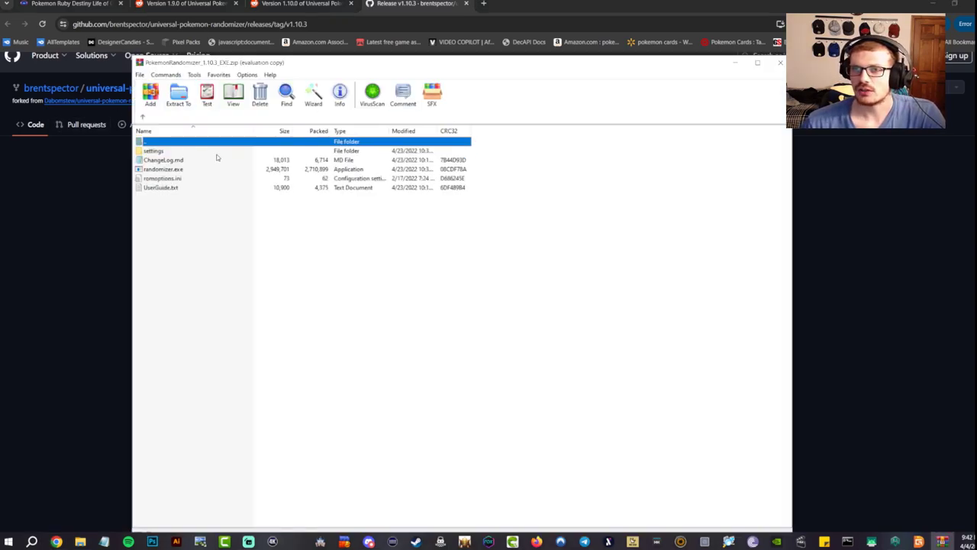
left_click(175, 170)
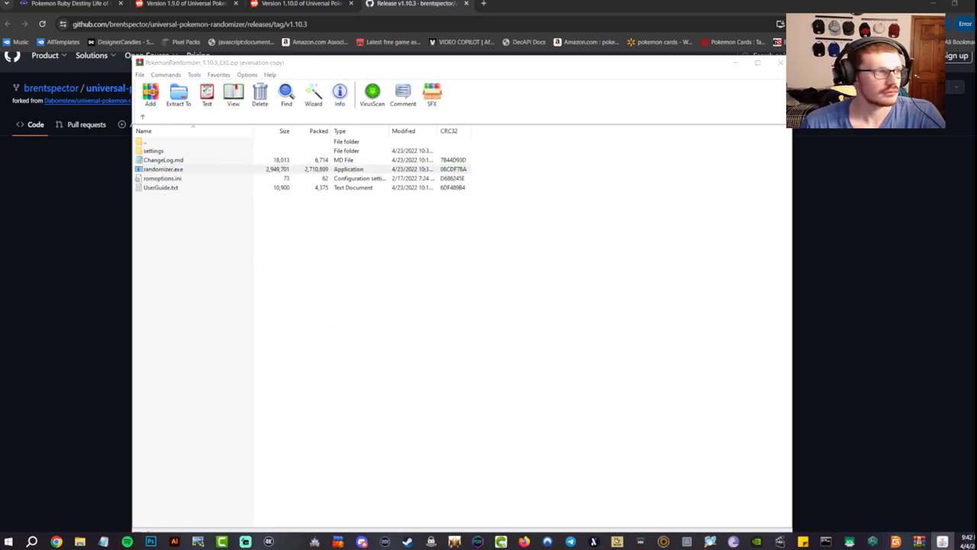
left_click_drag(301, 131, 249, 114)
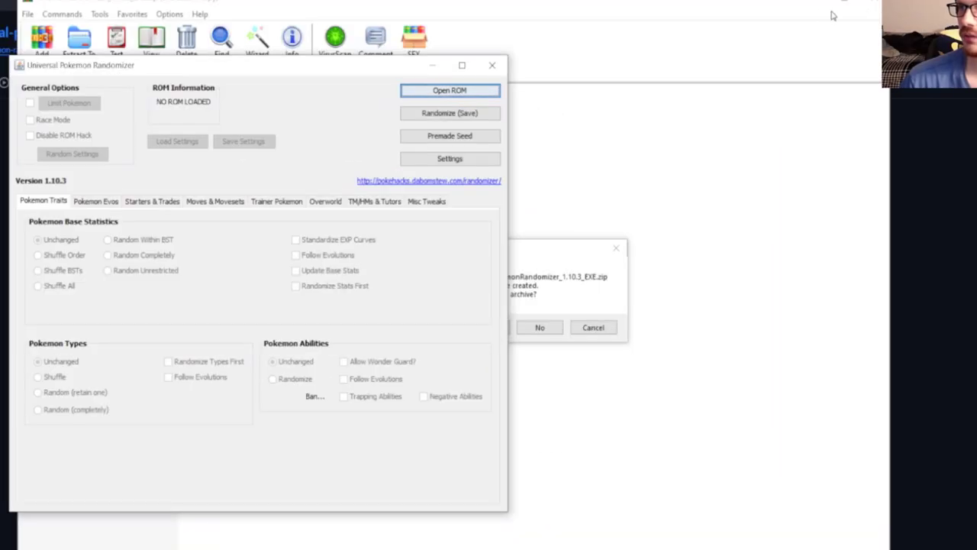
left_click(569, 260)
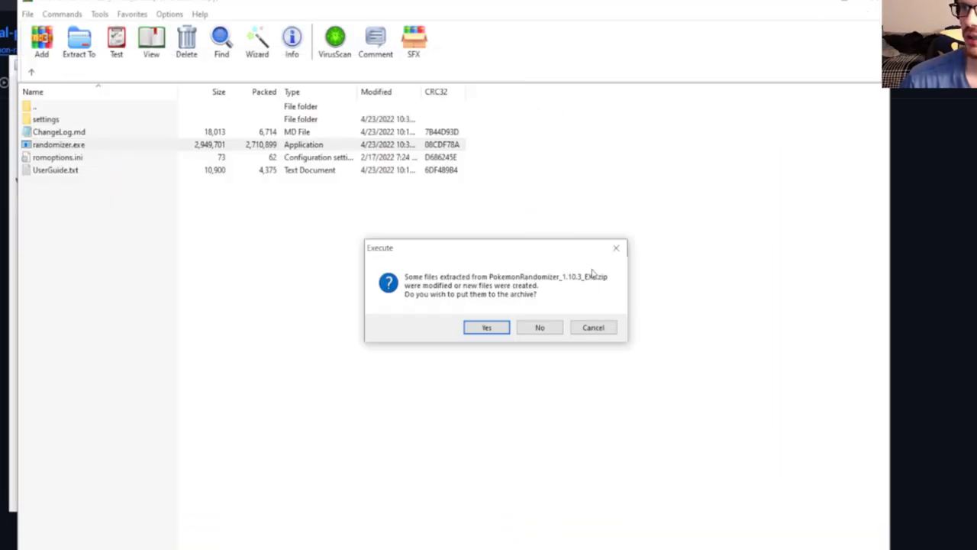
Step: Dismiss the WinRAR archive-update prompt, enlarge the randomizer window, and browse for the Emerald ROM
left_click(616, 247)
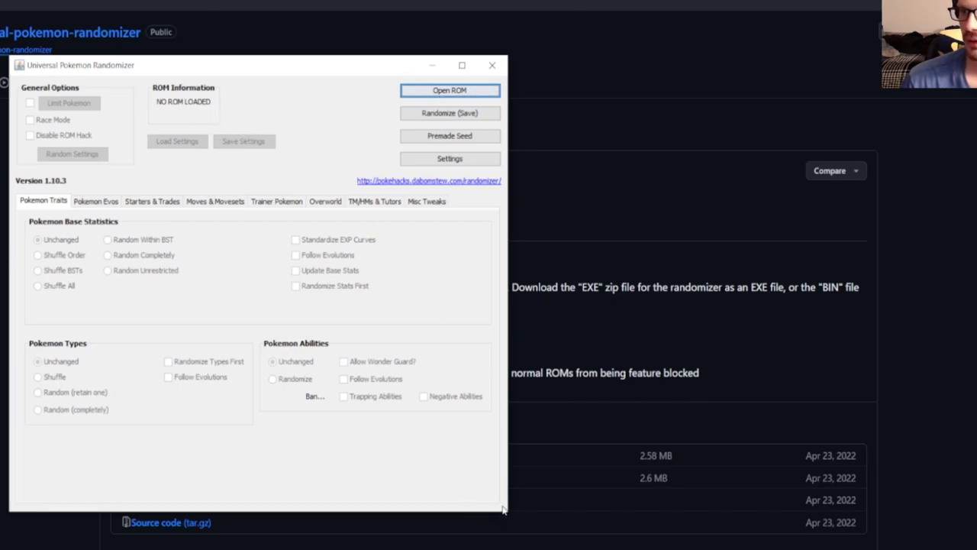
left_click_drag(503, 510, 690, 549)
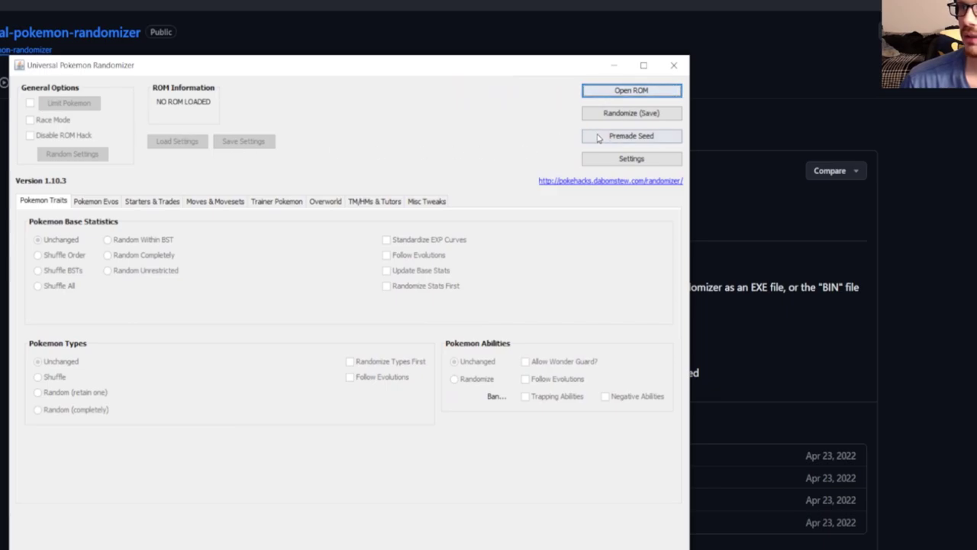
left_click(631, 90)
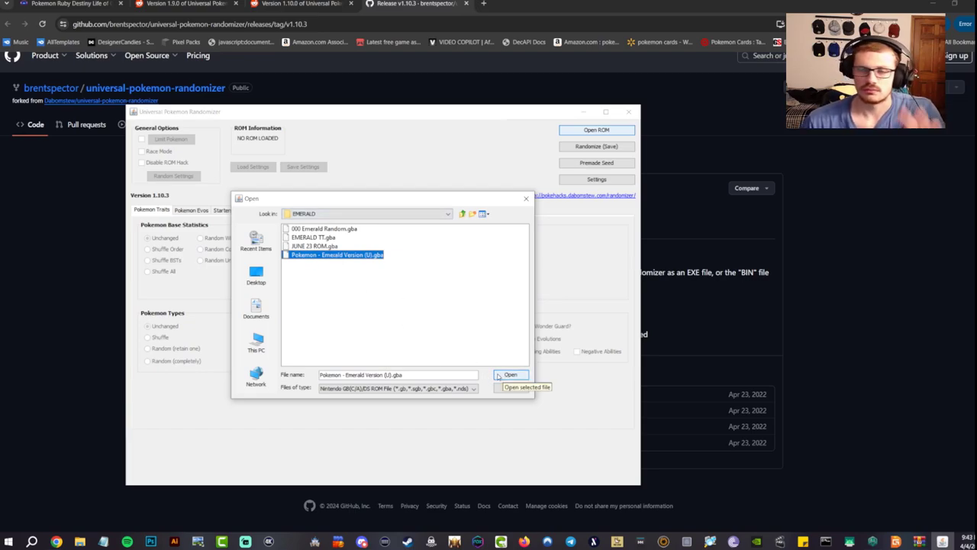
Step: Load Pokemon - Emerald Version (U).gba and review the Evolutions, Starters, Moves and Trainer tabs
left_click(509, 375)
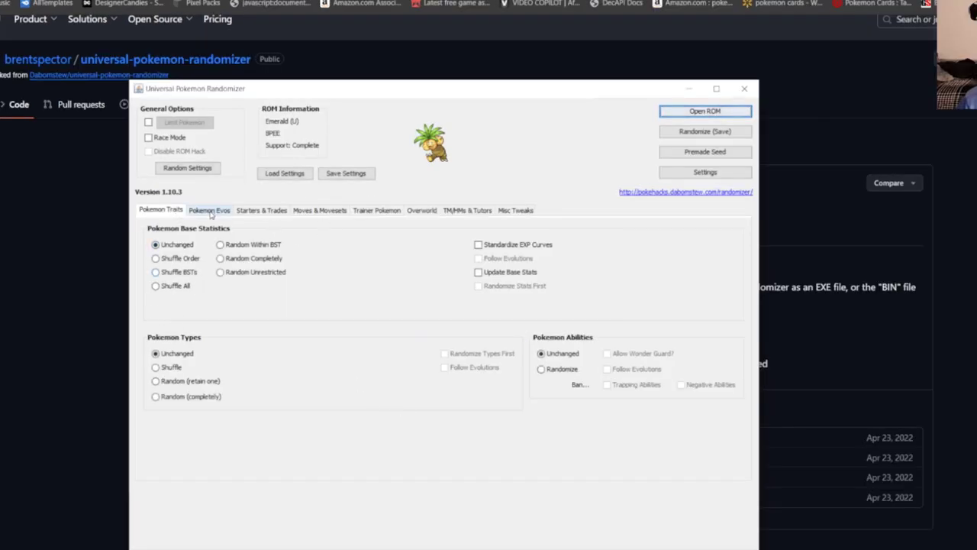
left_click(193, 214)
left_click(260, 210)
left_click(320, 211)
left_click(374, 210)
Step: Review the Overworld, TM/HM and Misc Tweaks tabs, then return to Traits and Evolutions
left_click(418, 211)
left_click(467, 210)
left_click(516, 211)
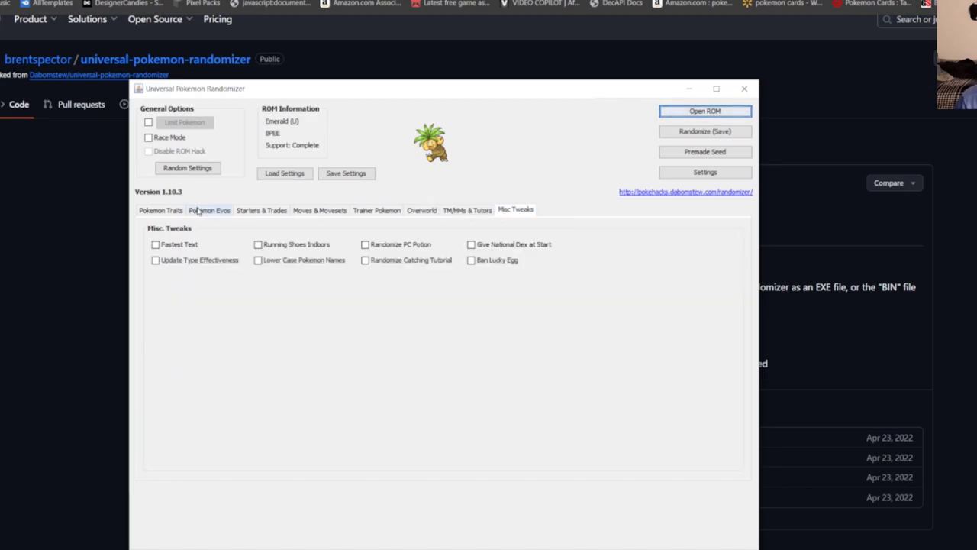
left_click(159, 213)
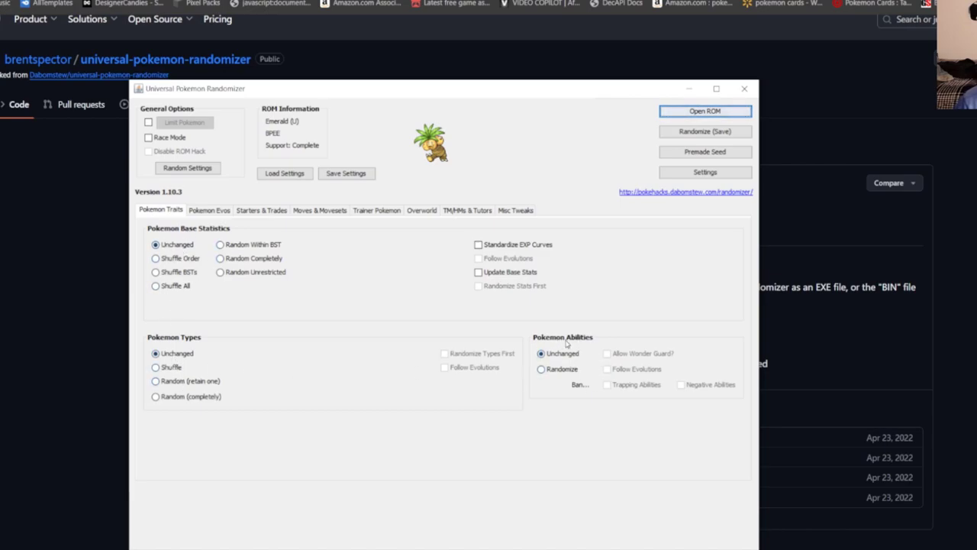
left_click(216, 211)
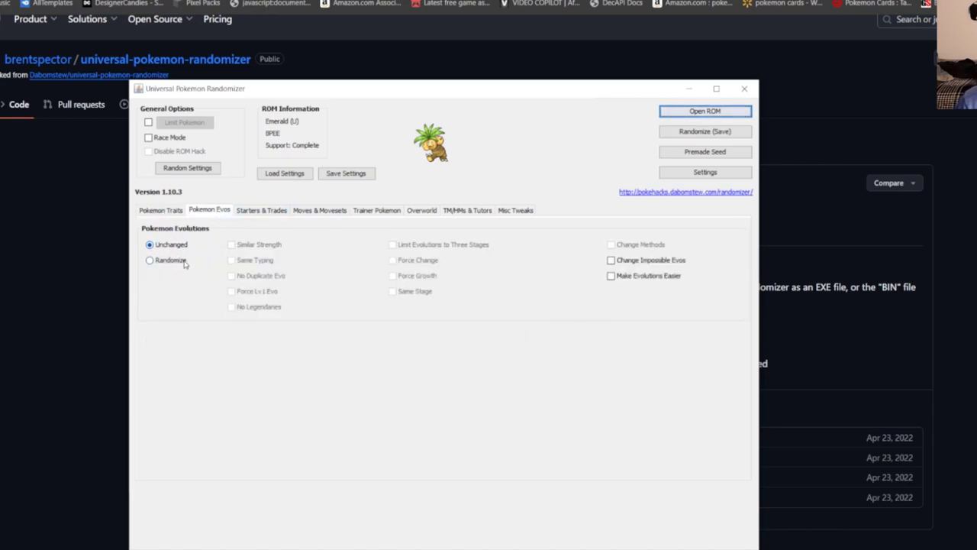
Step: Set Random starters with randomized held items, and randomize both sides of in-game trades
left_click(262, 211)
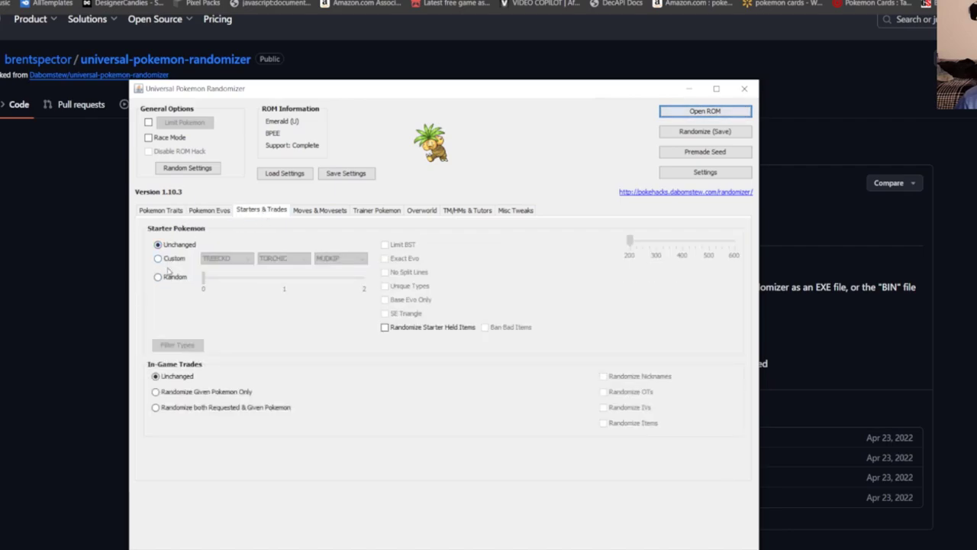
left_click(177, 279)
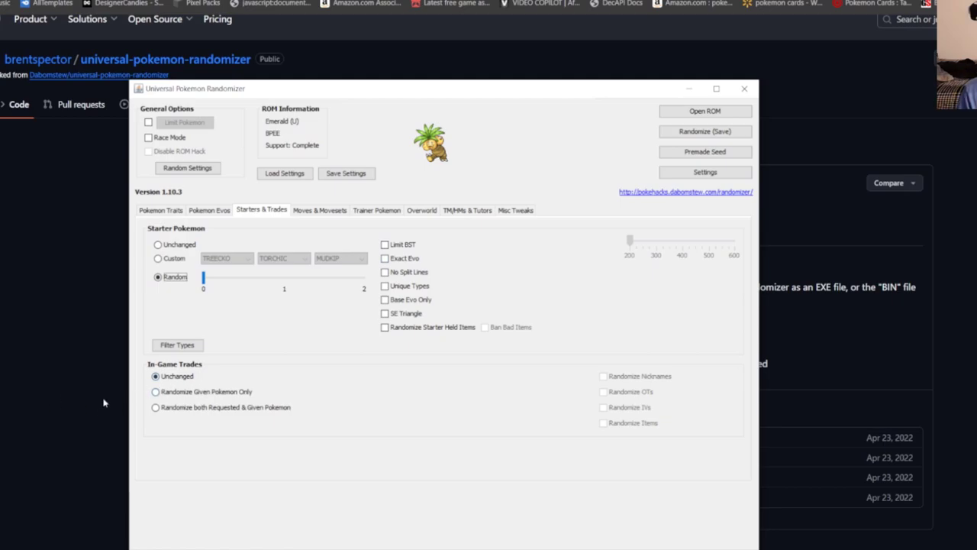
left_click(185, 409)
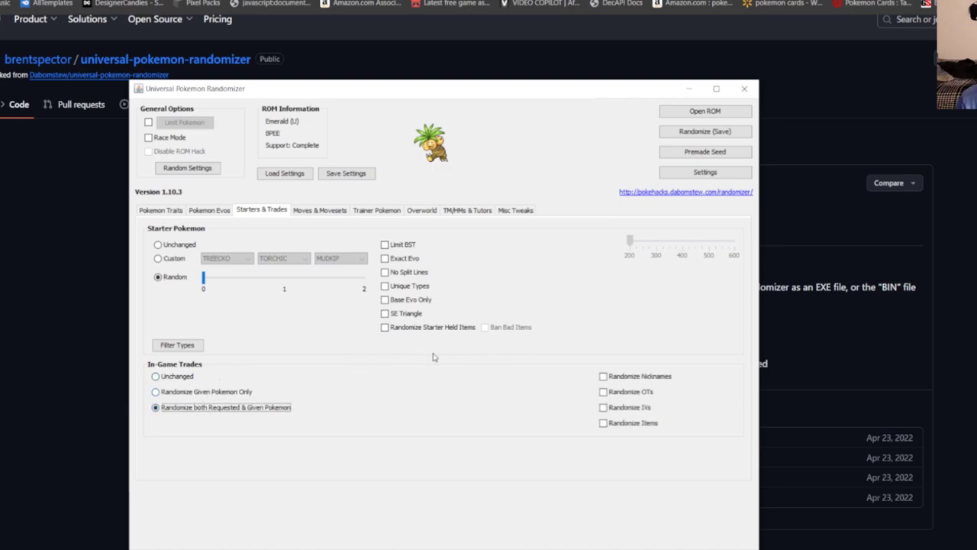
left_click(445, 329)
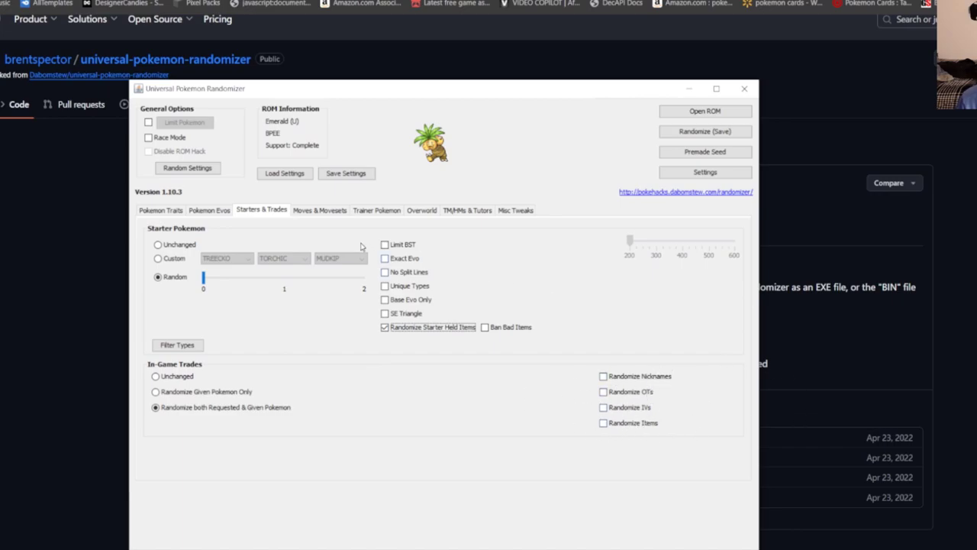
left_click(319, 210)
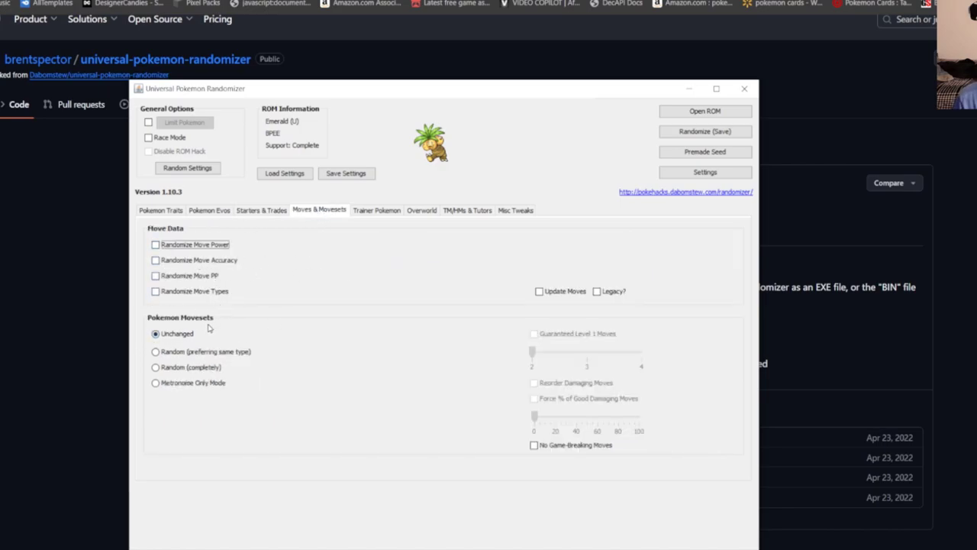
Step: On Trainer Pokemon choose Random, and tick Rival Carries Starter and Randomize Trainer Names
left_click(382, 210)
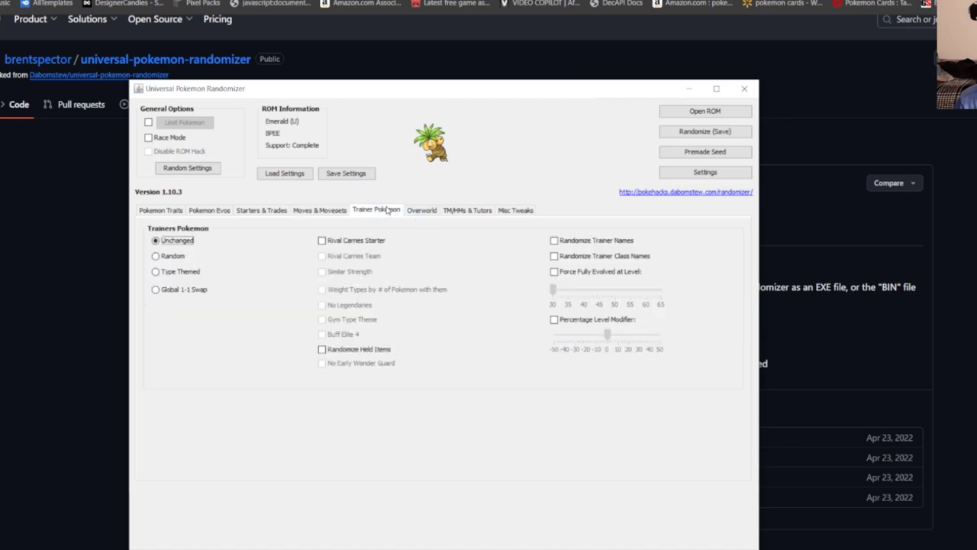
left_click(166, 257)
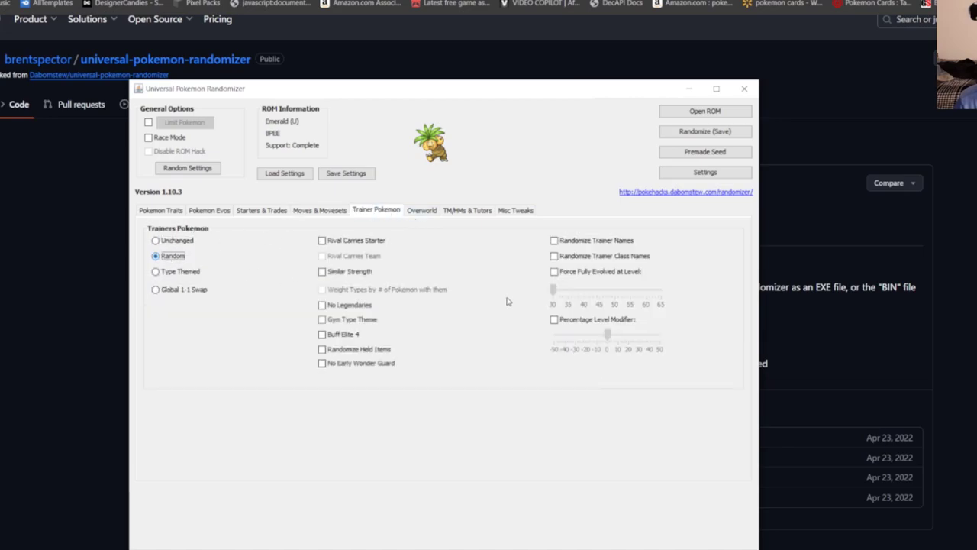
left_click(341, 241)
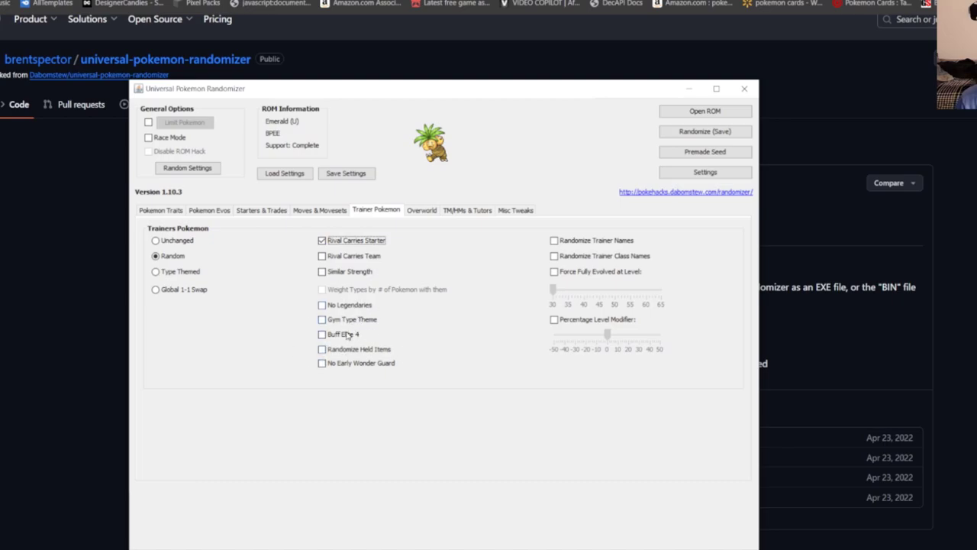
mouse_move(347, 336)
left_click(573, 241)
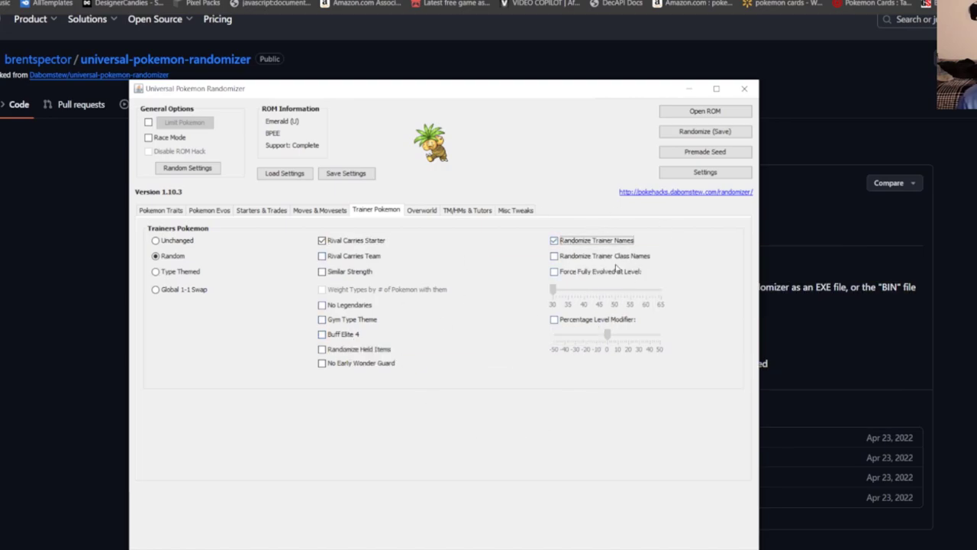
Step: Set Wild Pokemon to Random, randomize Field Items, and swap static Pokemon Legendary <-> Legendary, Normal <-> Normal
left_click(421, 210)
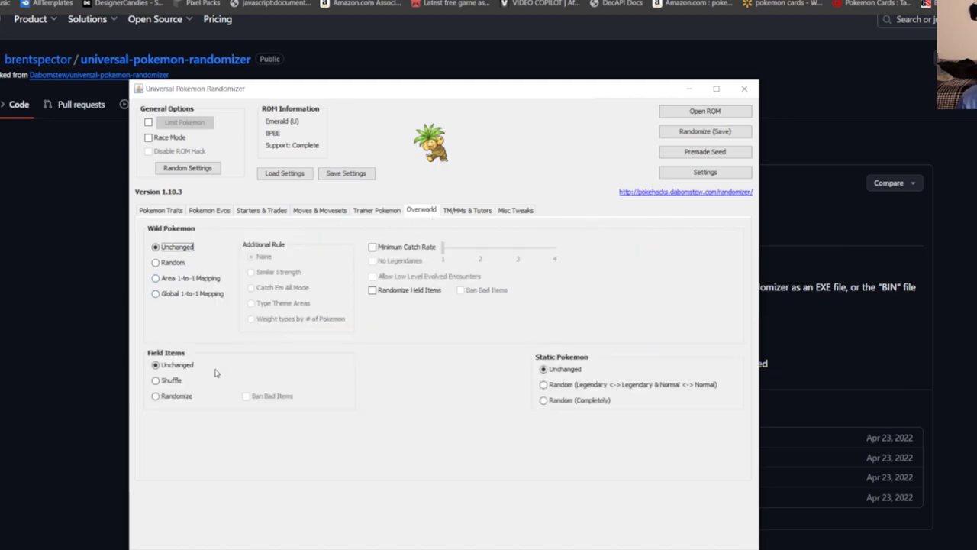
left_click(171, 263)
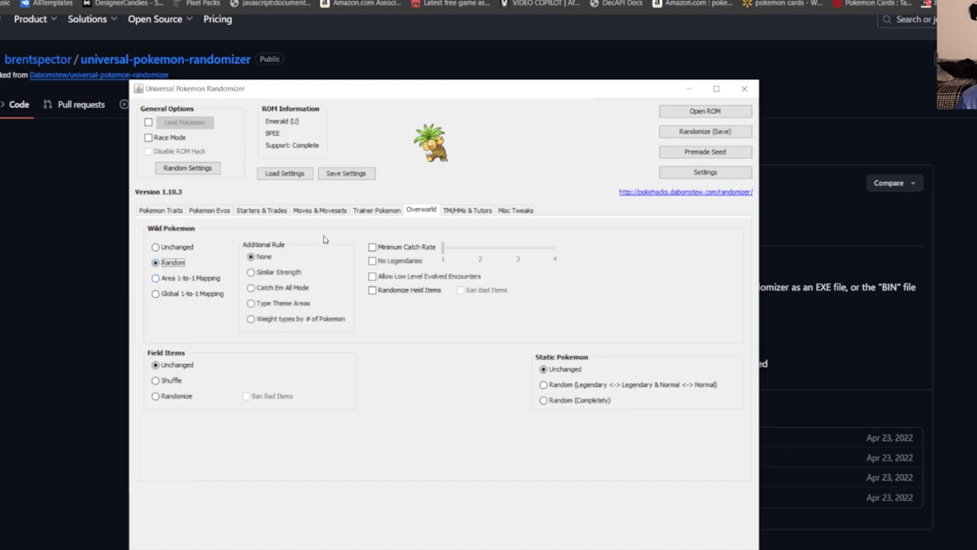
left_click(177, 396)
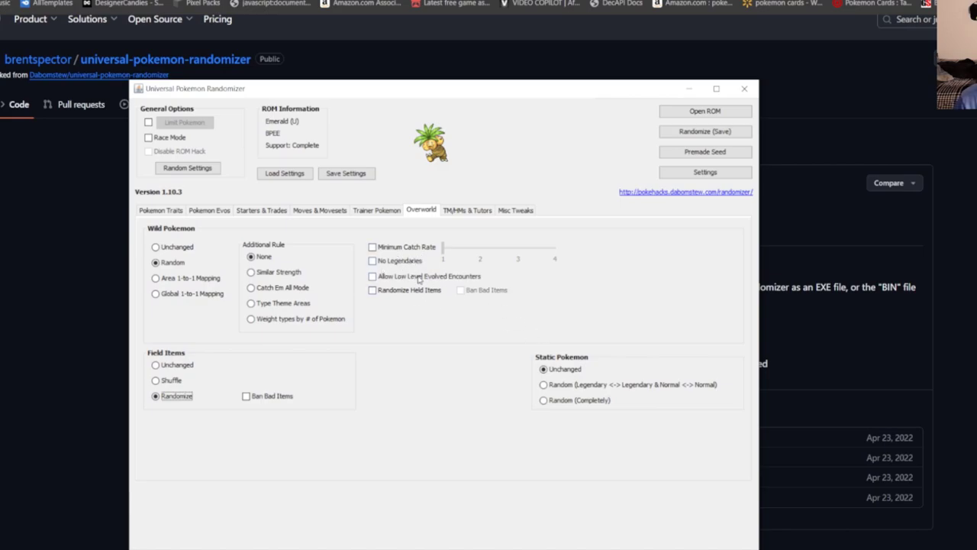
left_click(583, 387)
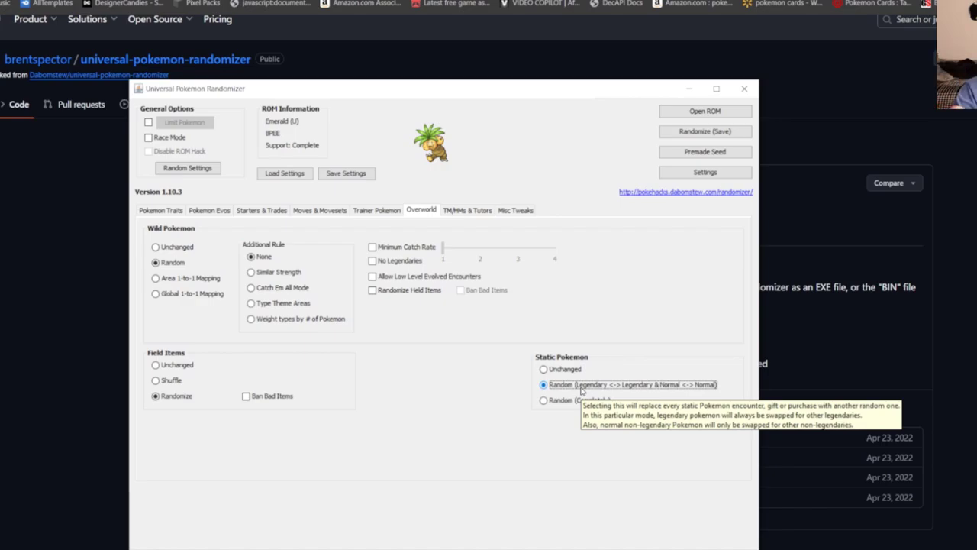
Step: Randomize TM and tutor moves with fully random tutor compatibility, and enable Running Shoes Indoors
left_click(466, 211)
left_click(182, 276)
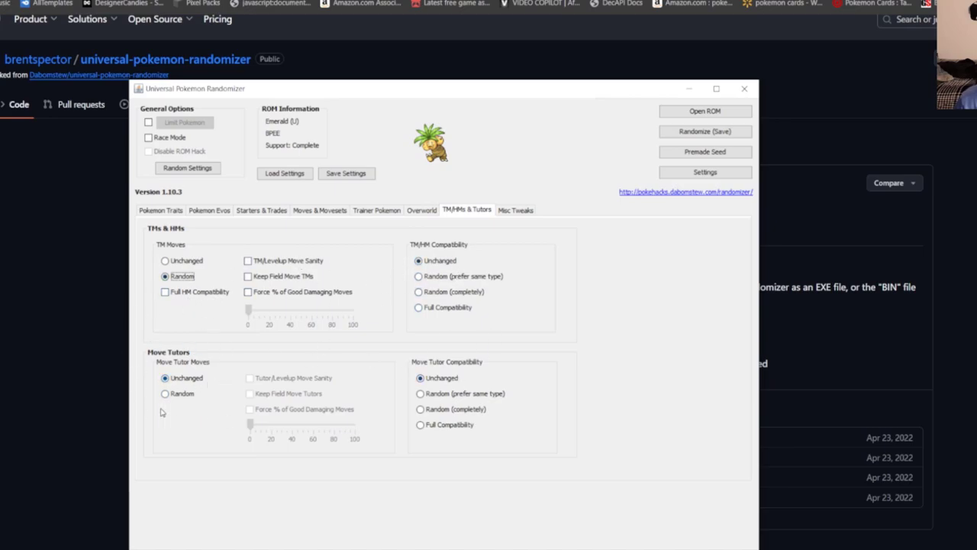
left_click(181, 394)
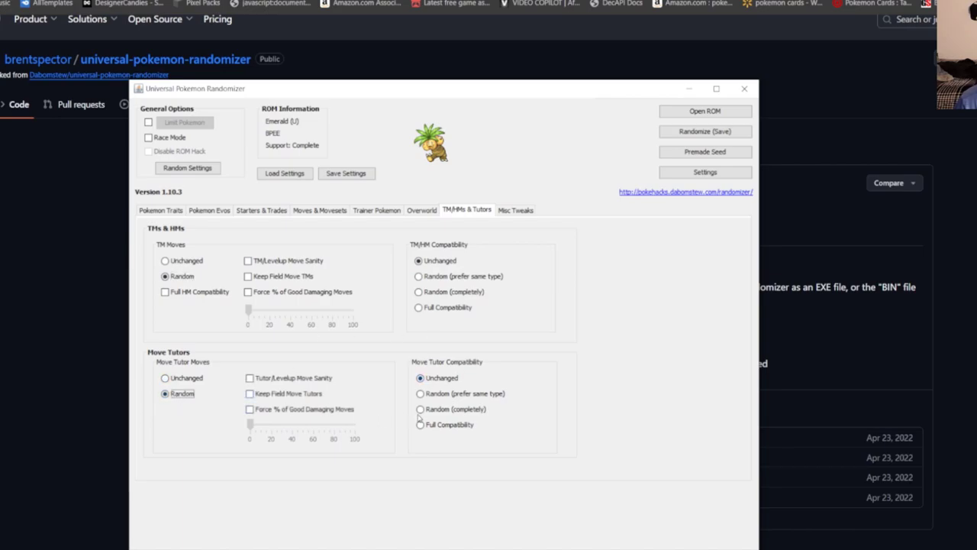
left_click(459, 411)
left_click(516, 210)
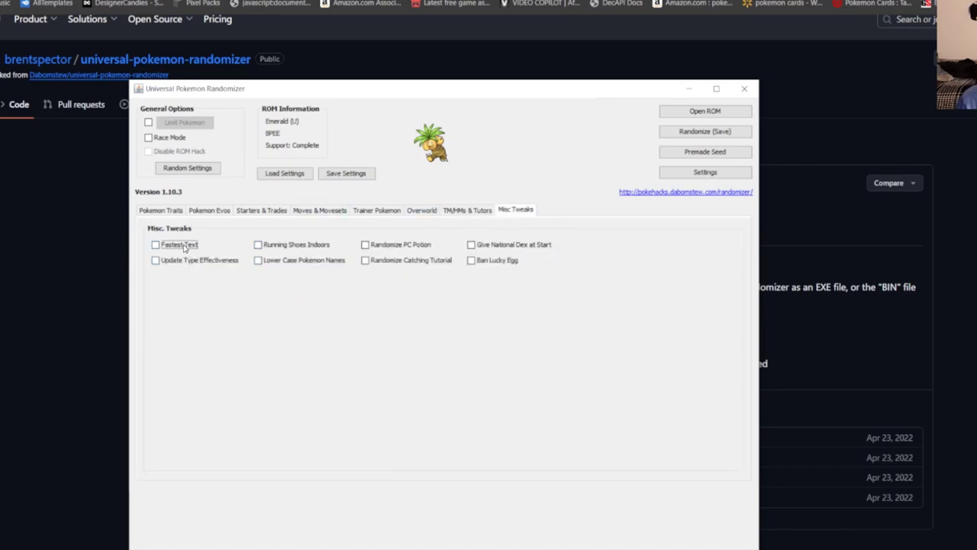
left_click(290, 249)
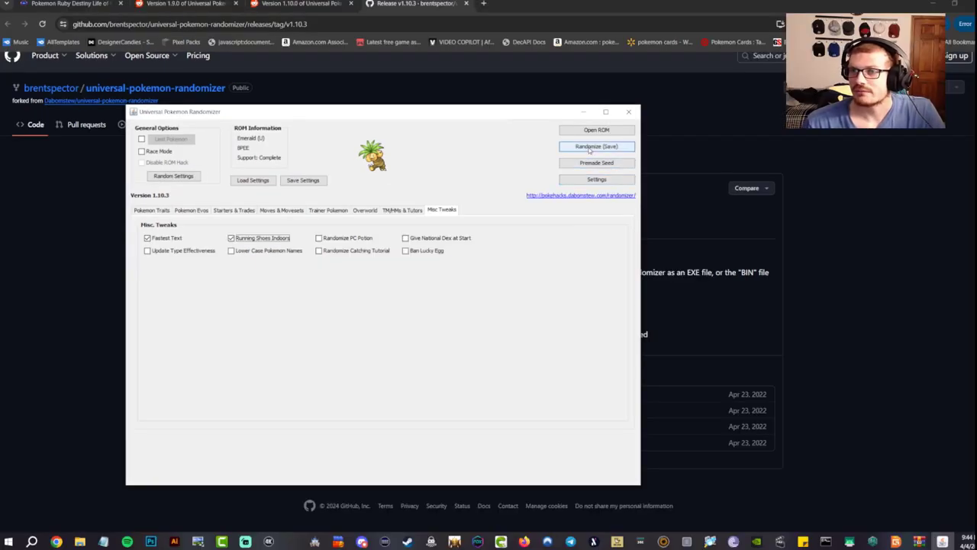
Step: Randomize and save the Emerald ROM as YTVID.gba in New folder, skipping the log
left_click(589, 148)
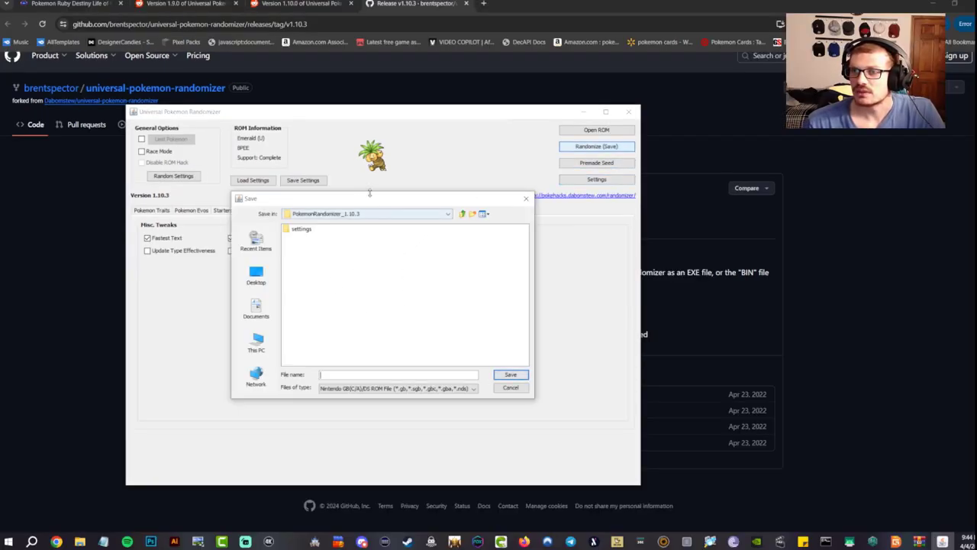
left_click(507, 374)
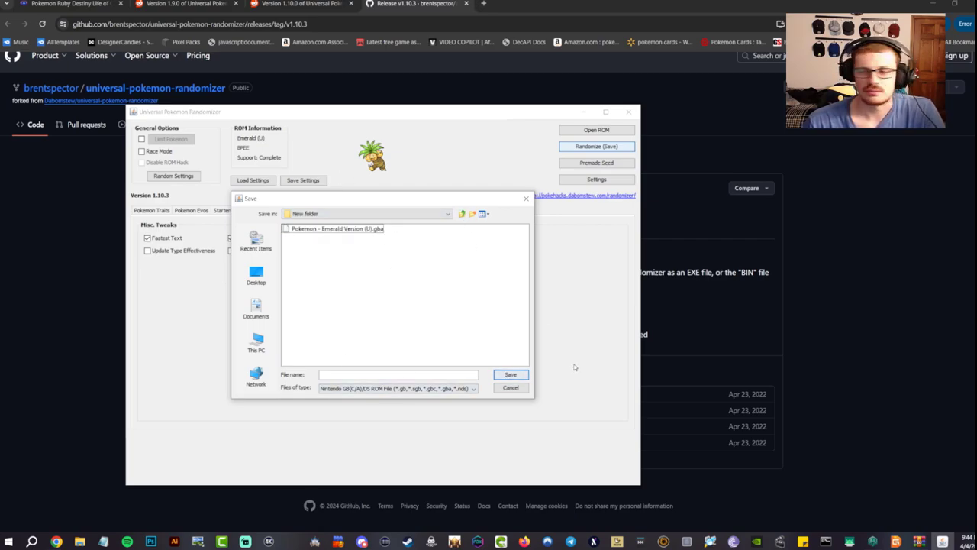
left_click(525, 376)
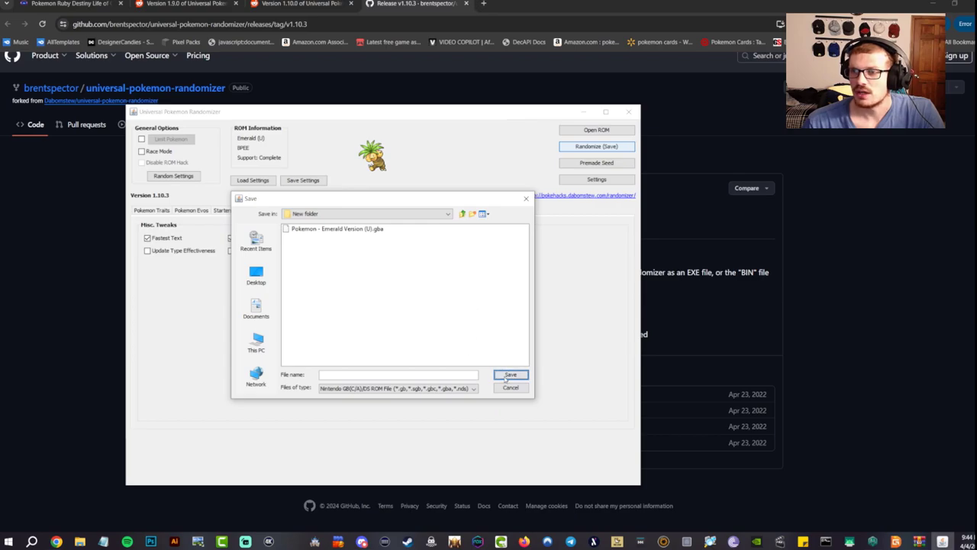
left_click(340, 374)
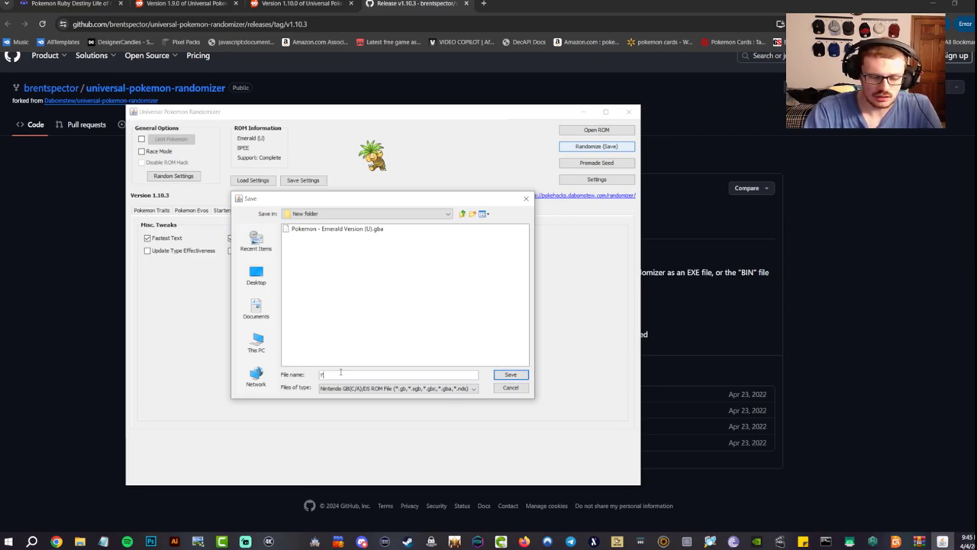
left_click(497, 377)
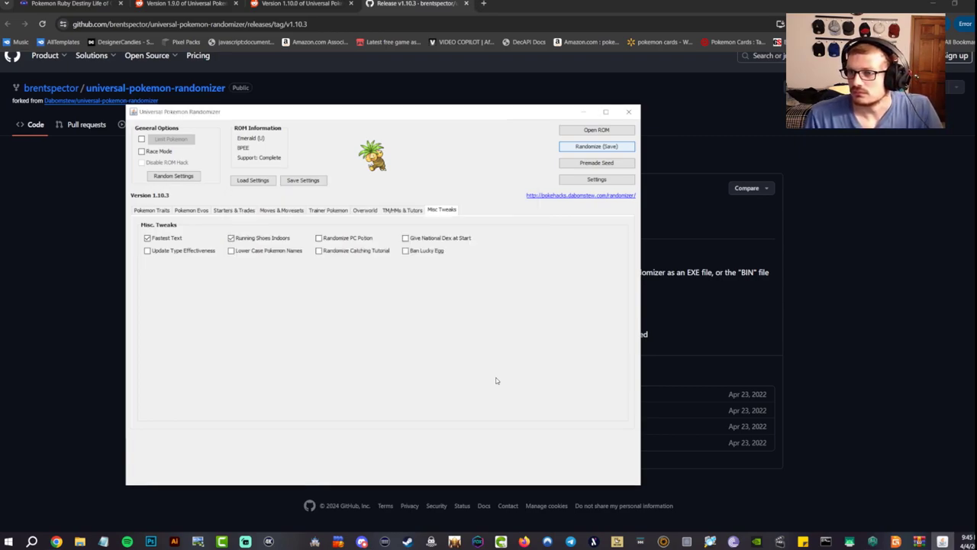
left_click(399, 313)
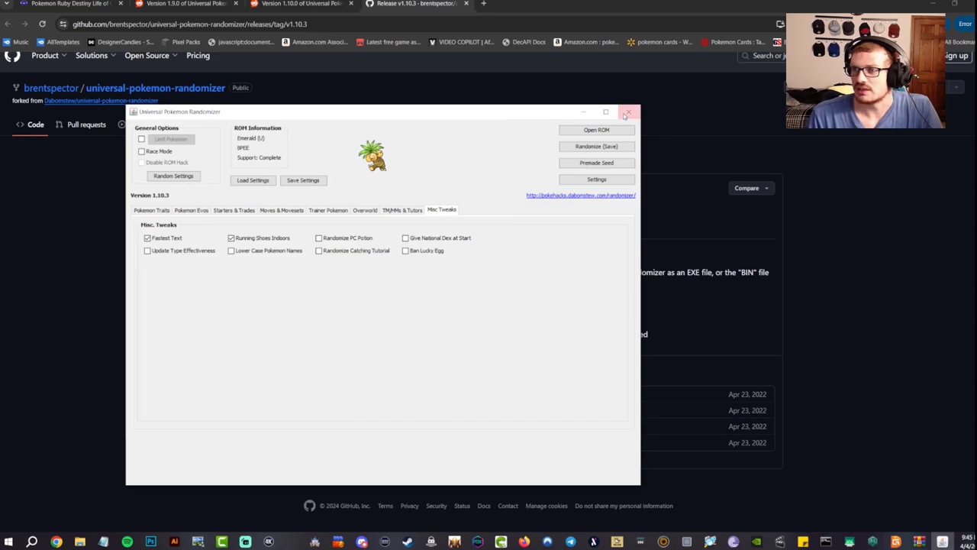
left_click(481, 332)
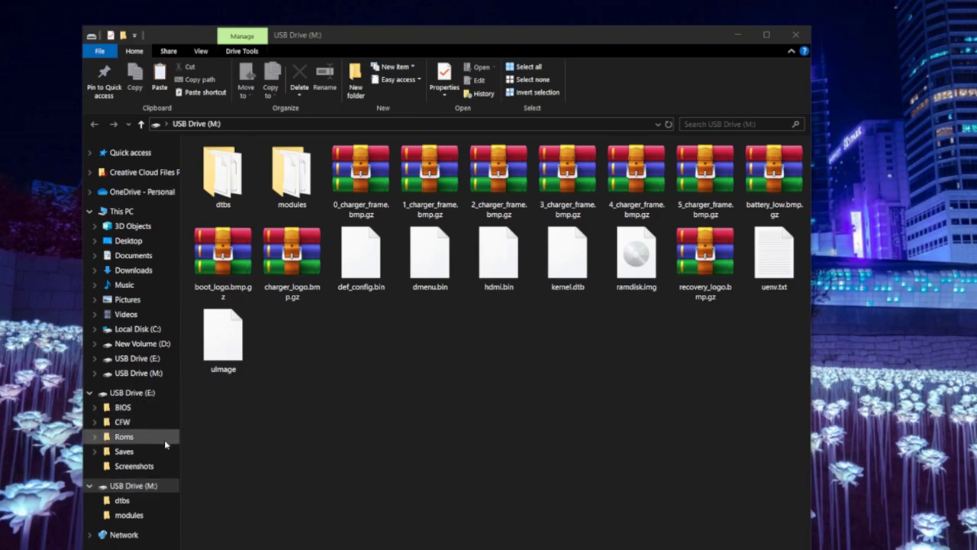
Step: Open the Roms\GBA folder on the SD card's USB Drive (E:)
left_click(129, 438)
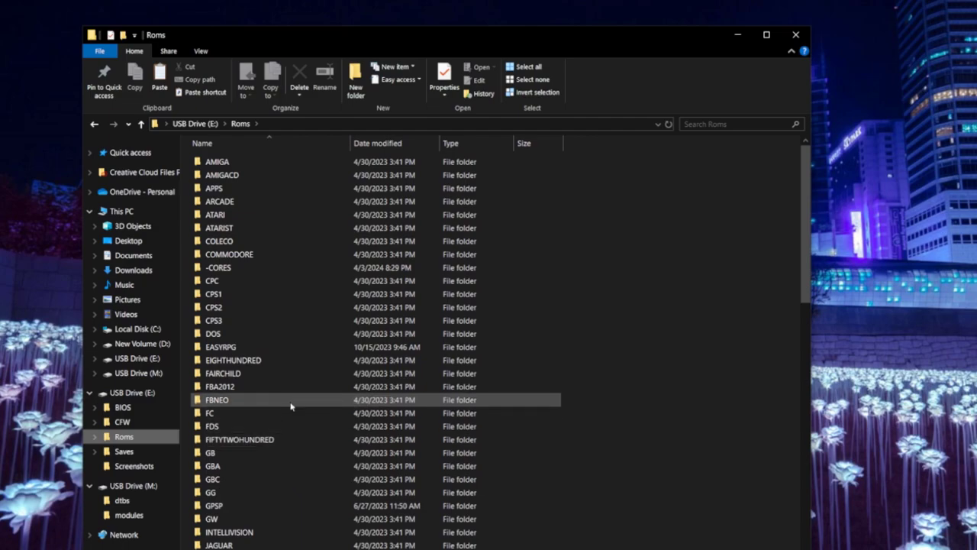
scroll(280, 408, "down", 1)
double_click(218, 438)
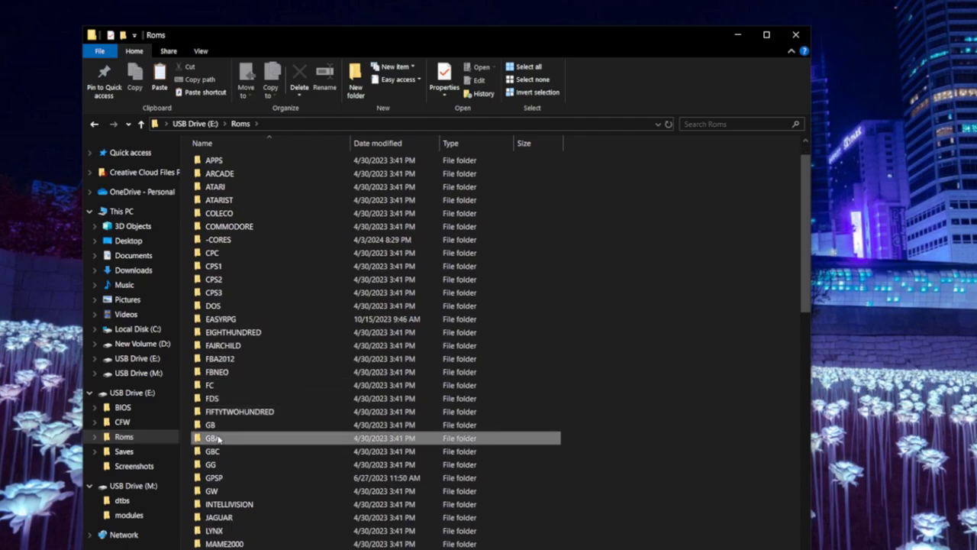
Step: Copy YTVID.gba from New folder into Roms\GBA, then close the GBA window
left_click_drag(298, 43, 598, 51)
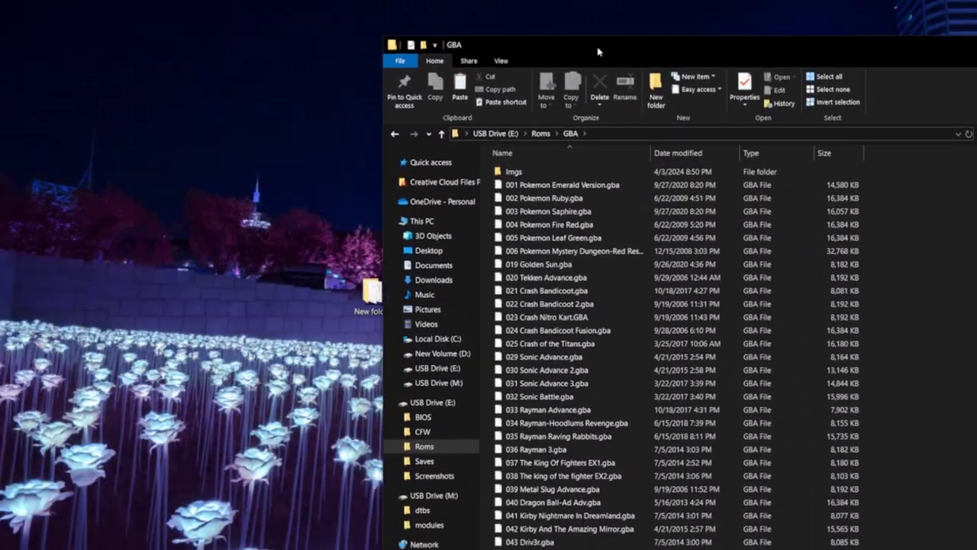
double_click(370, 291)
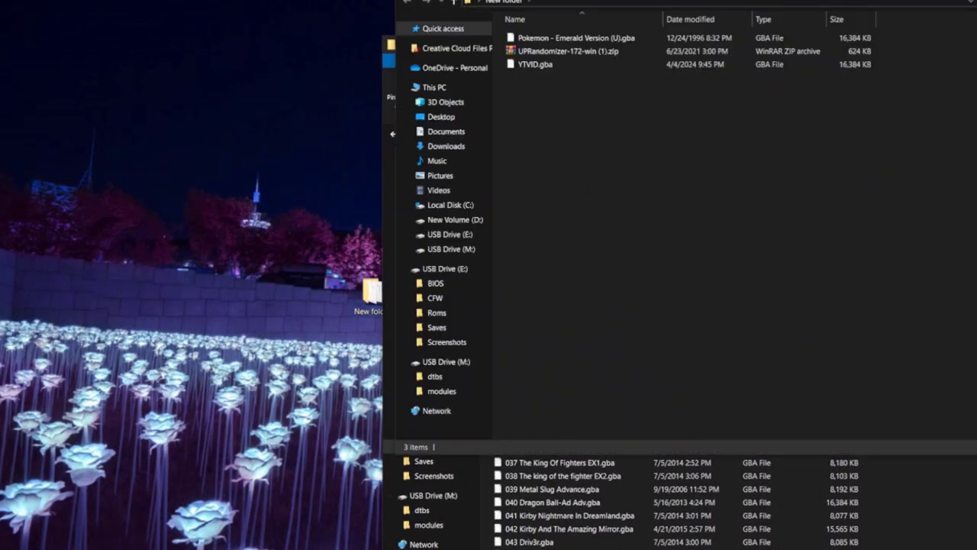
left_click_drag(574, 0, 71, 65)
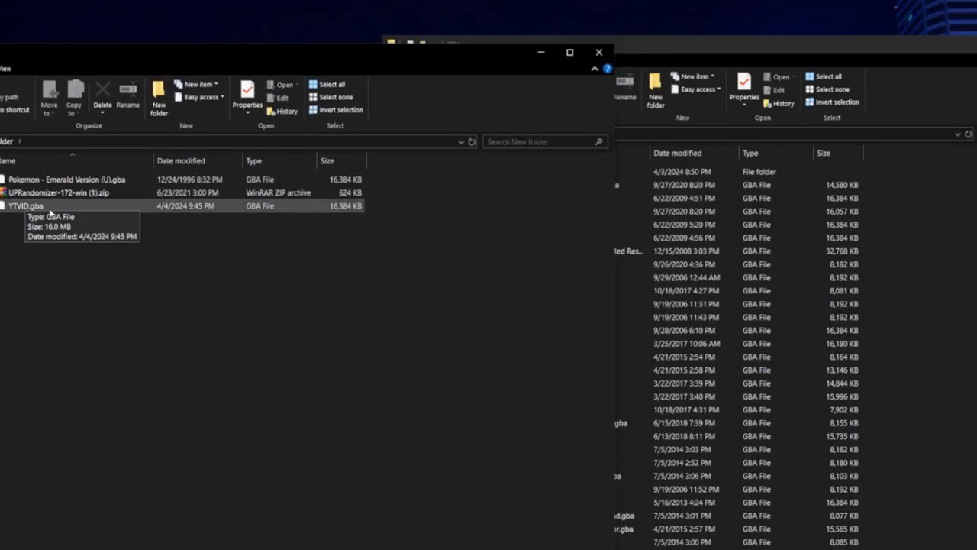
left_click(61, 213)
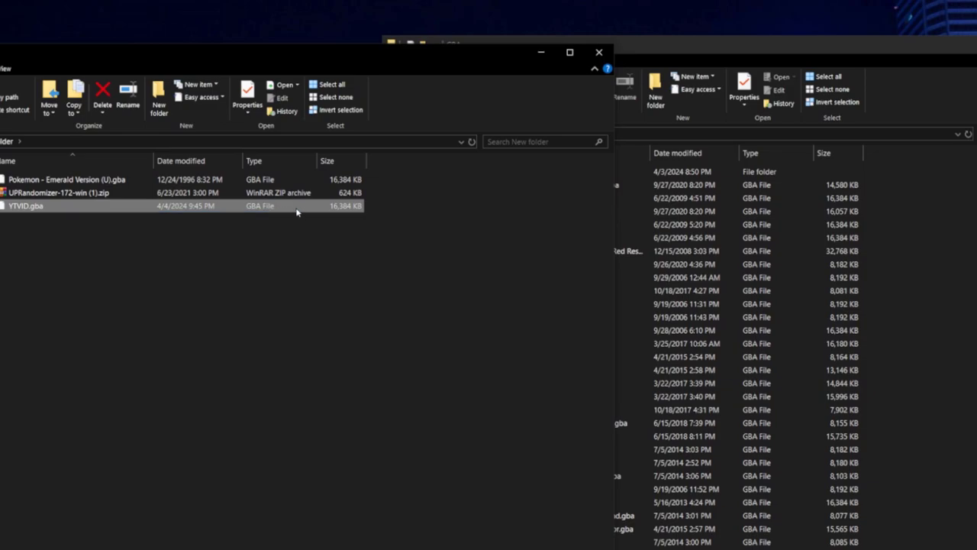
left_click_drag(297, 212, 948, 275)
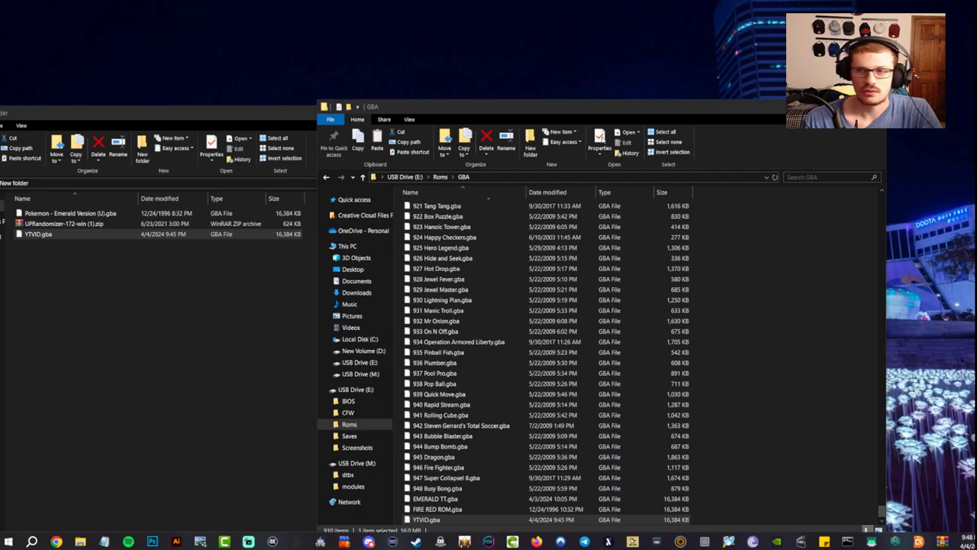
key("alt+F4")
Step: Close the New folder window
left_click(488, 114)
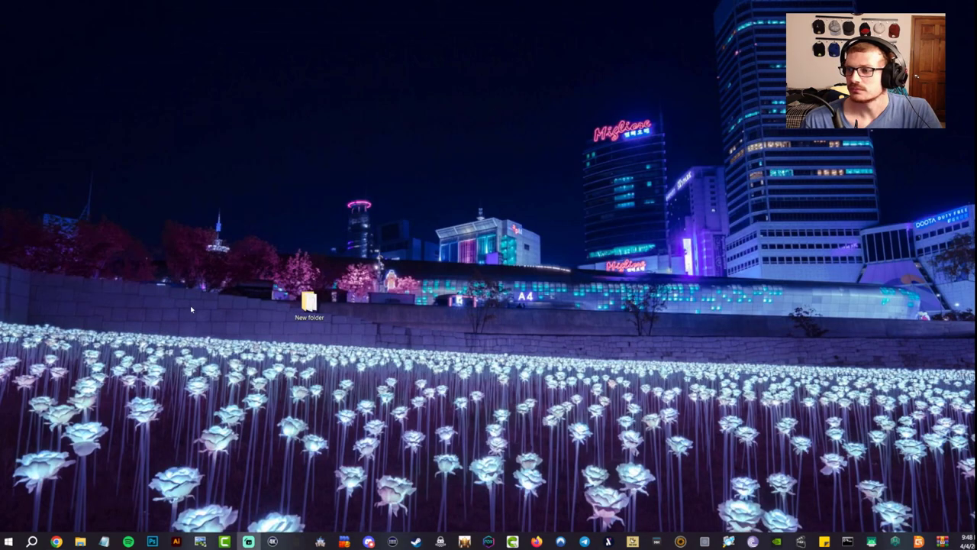